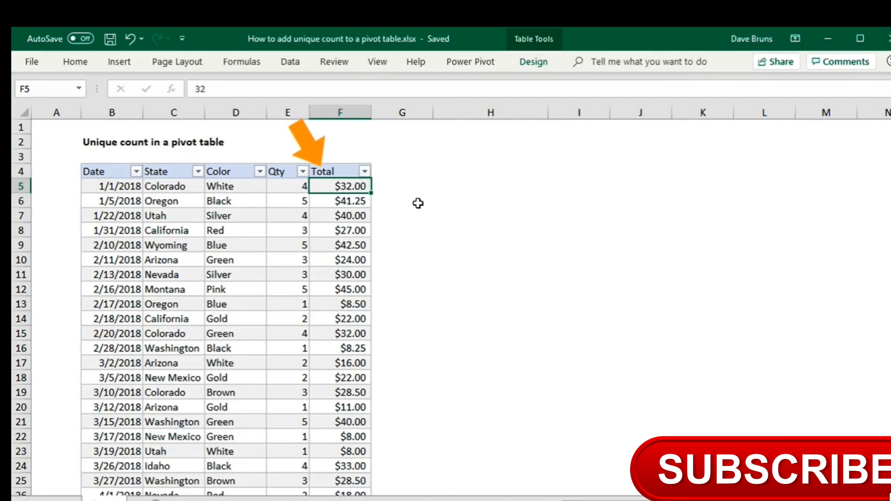
Step: Insert an empty PivotTable from Table1 at H4 on the existing worksheet
left_click(129, 63)
left_click(52, 90)
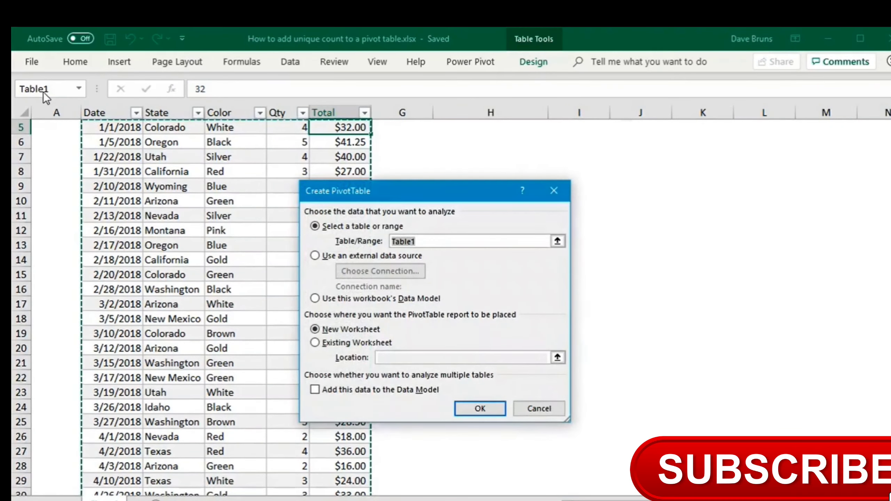
left_click(384, 345)
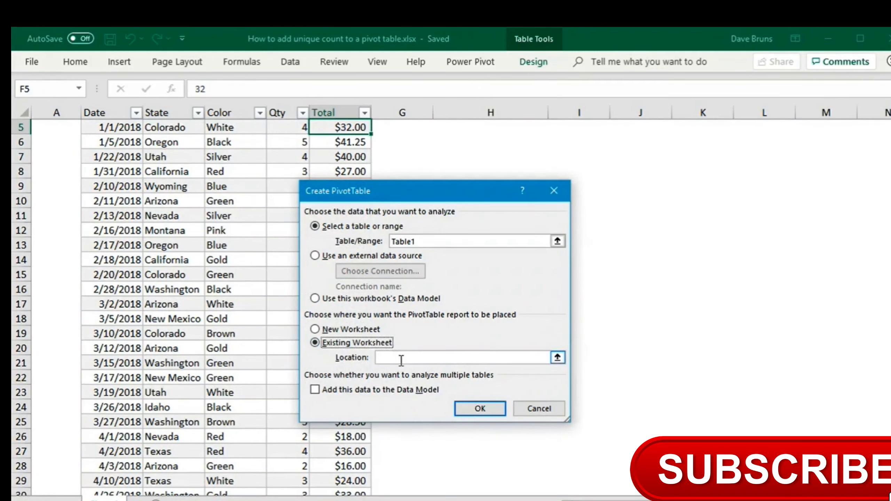
left_click(401, 360)
type("h4")
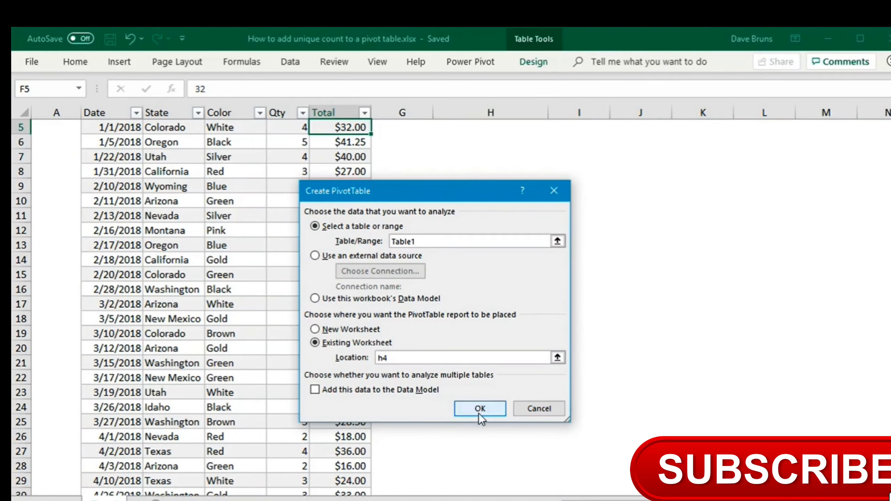
left_click(479, 408)
Step: Add State to Rows and Values, listing 12 states with Count of State totalling 100
scroll(478, 413, "up", 2)
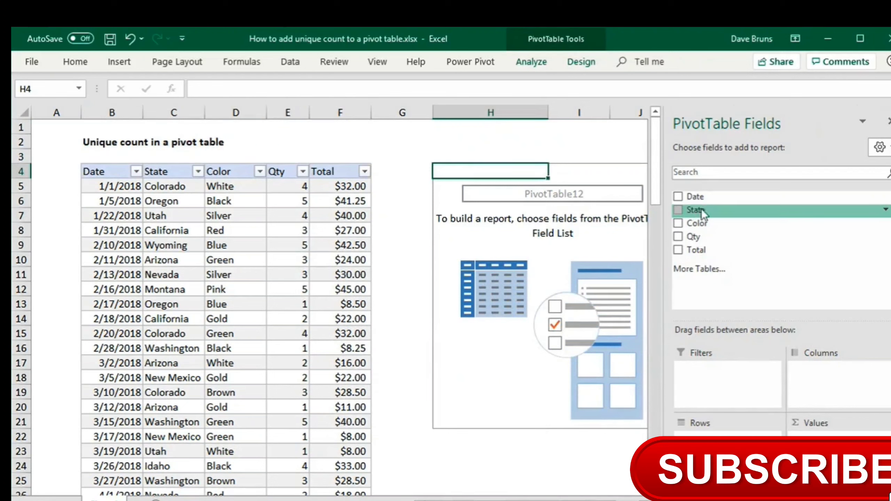
left_click_drag(703, 214, 702, 434)
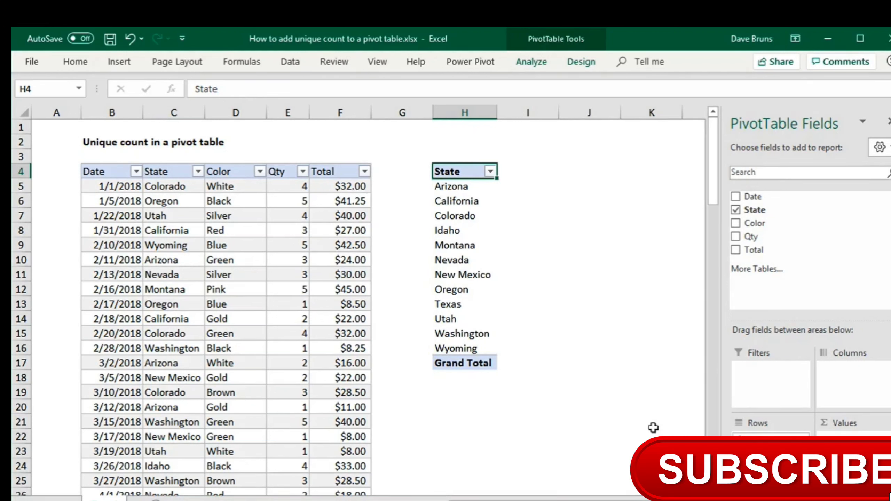
left_click_drag(767, 213, 842, 439)
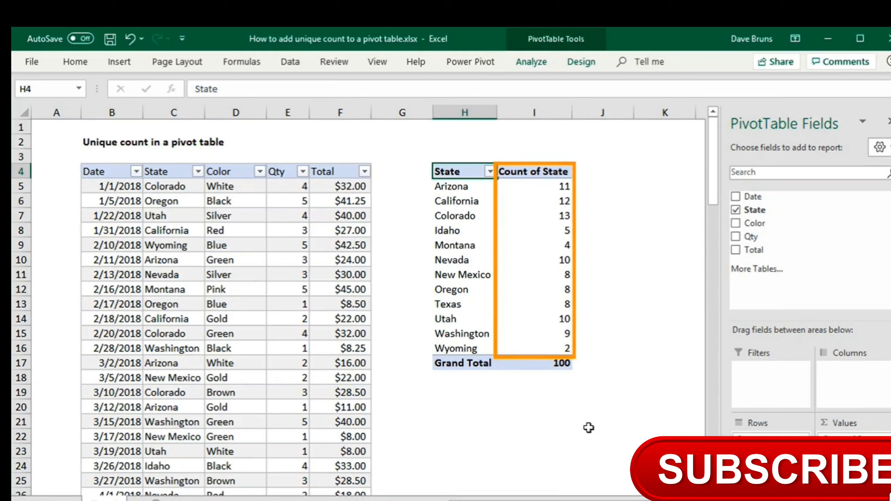
Step: Review the Count of State summary options in Value Field Settings, keeping Count
right_click(543, 173)
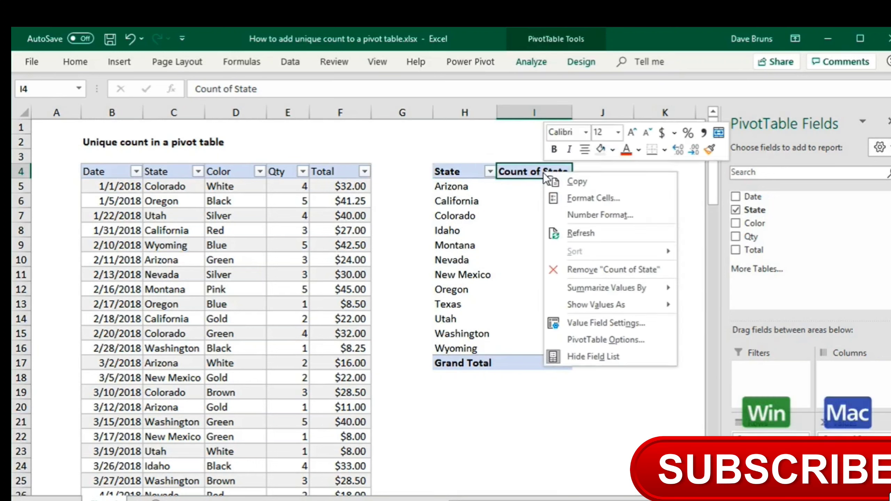
left_click(612, 323)
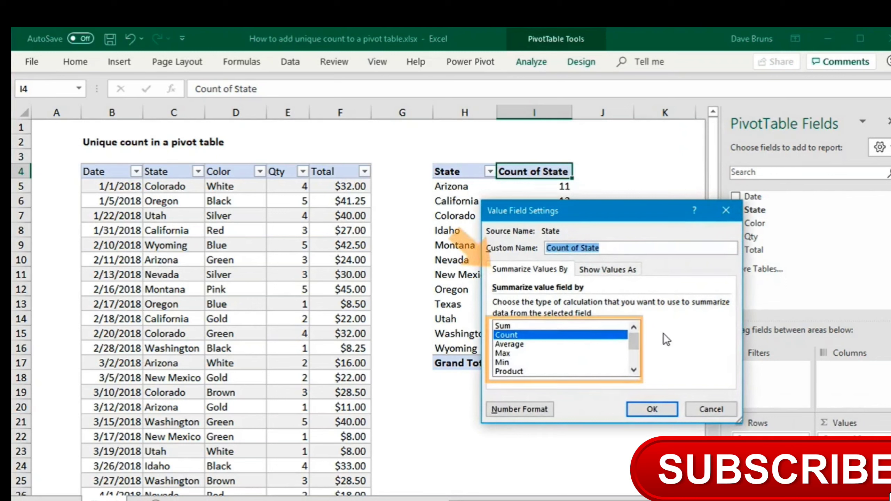
left_click(634, 369)
left_click(634, 370)
left_click(634, 369)
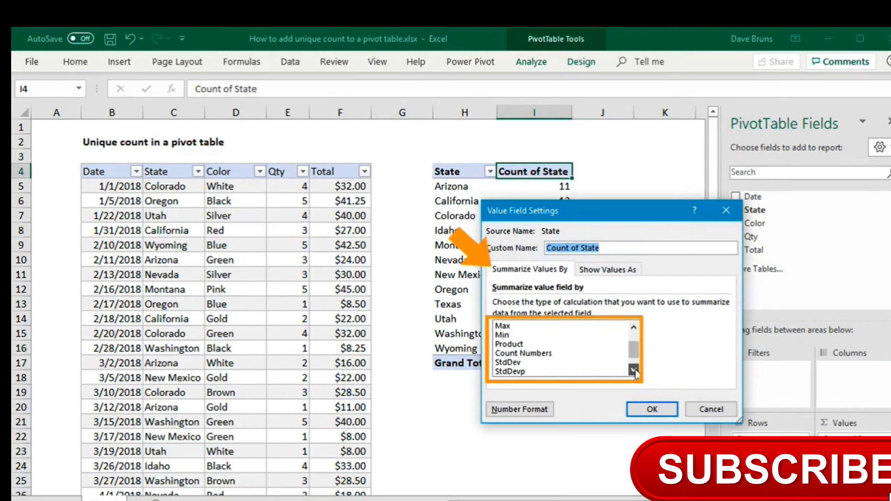
left_click(634, 369)
left_click(634, 369)
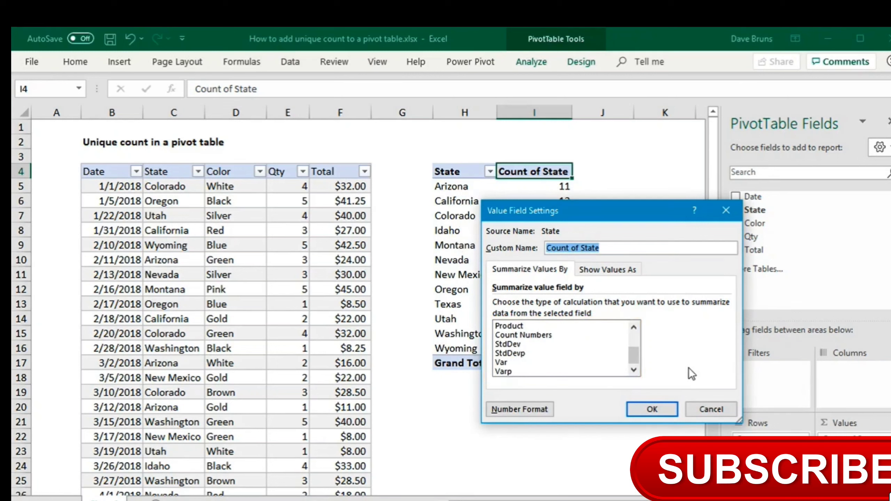
left_click(658, 406)
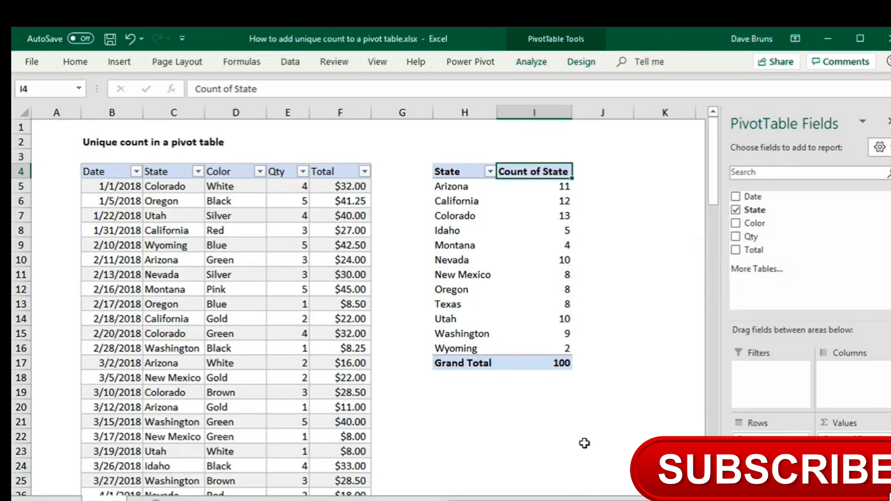
Step: Select and delete the whole pivot table, leaving only the sales data
key("ctrl+a")
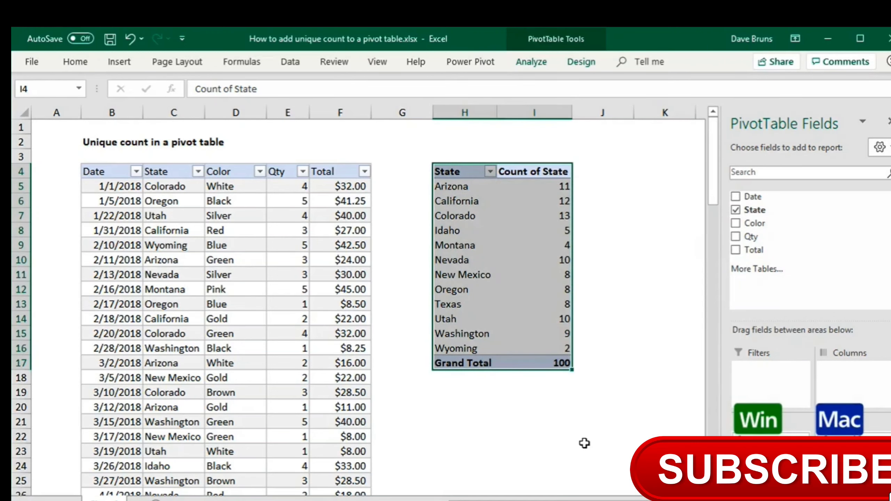
key("Delete")
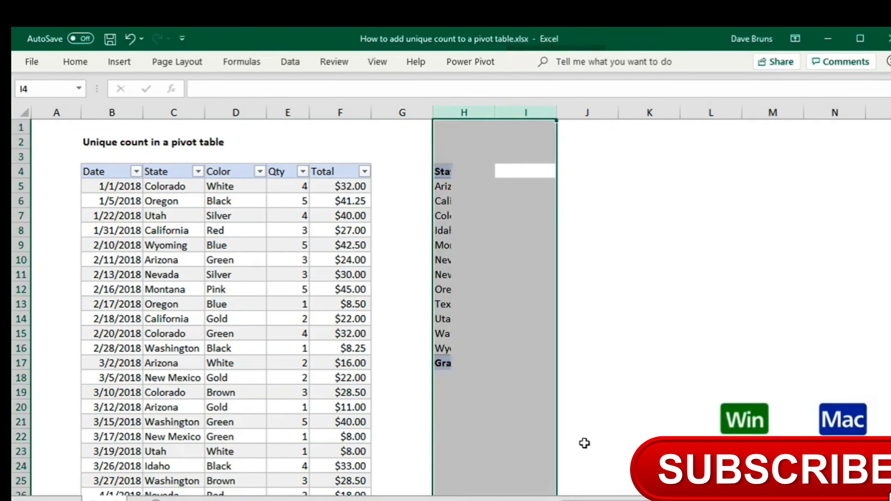
left_click(348, 184)
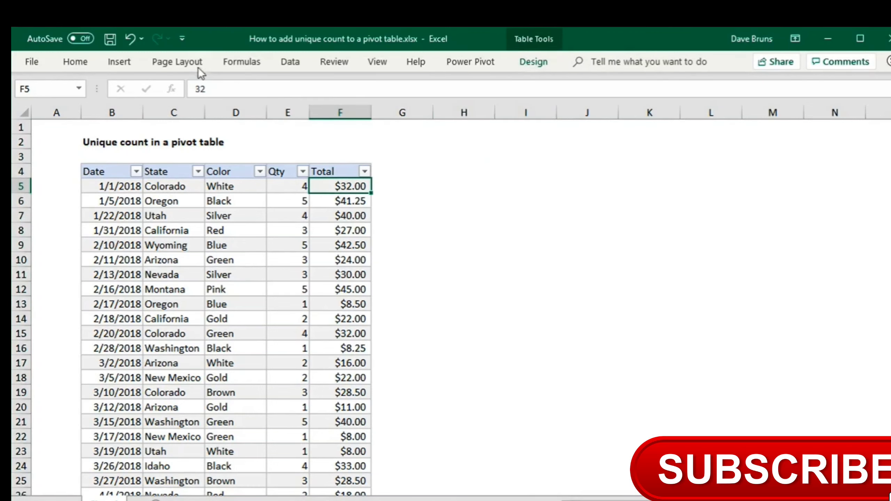
Step: Insert a new PivotTable at H4 from Table1 with 'Add this data to the Data Model' ticked
left_click(126, 62)
left_click(43, 90)
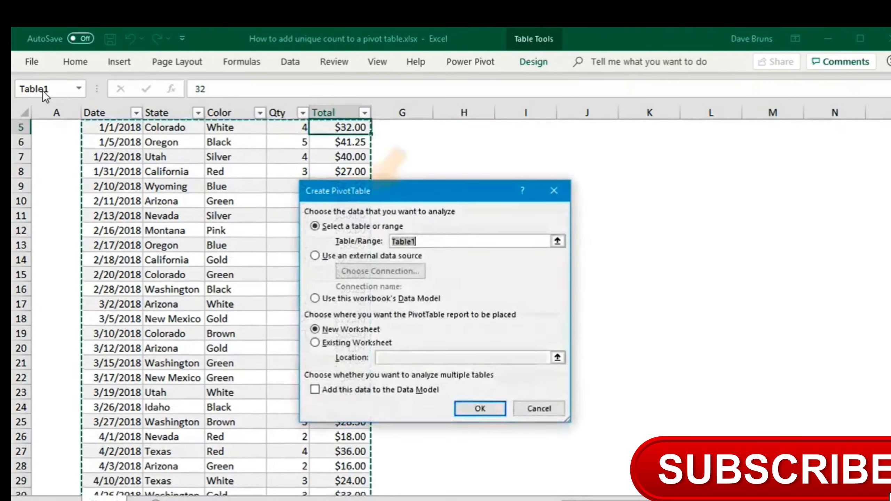
left_click(371, 343)
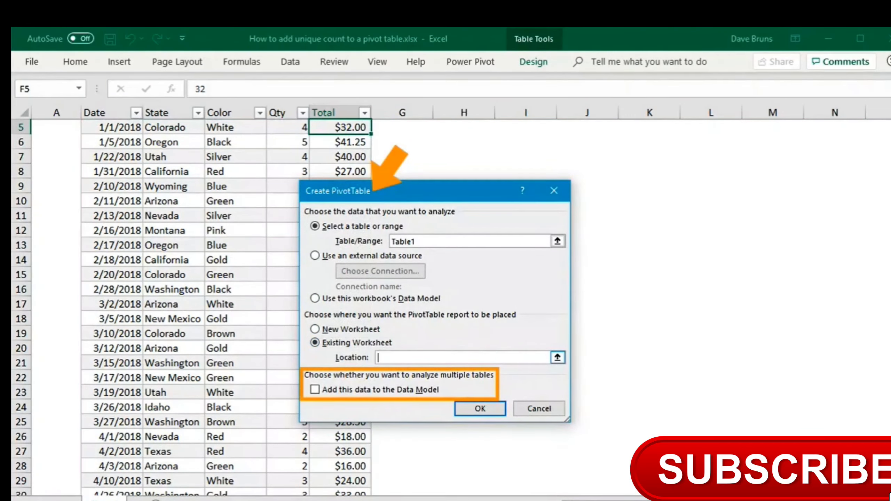
type("h4")
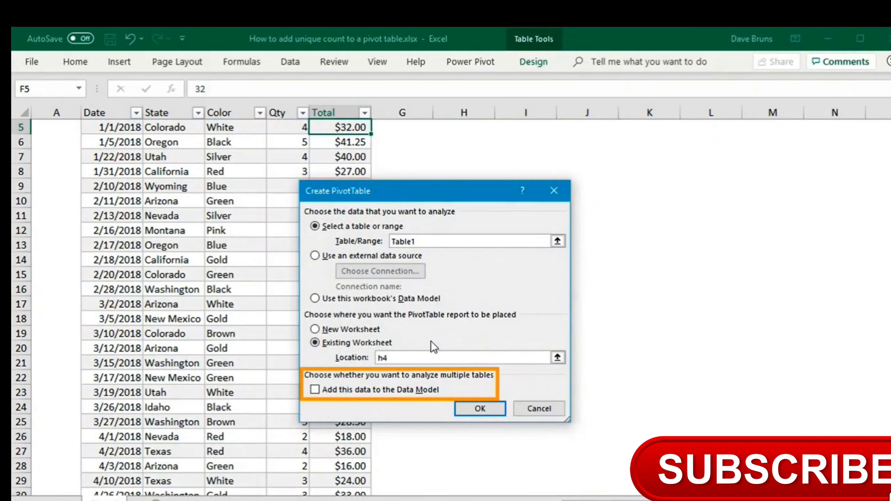
left_click(424, 391)
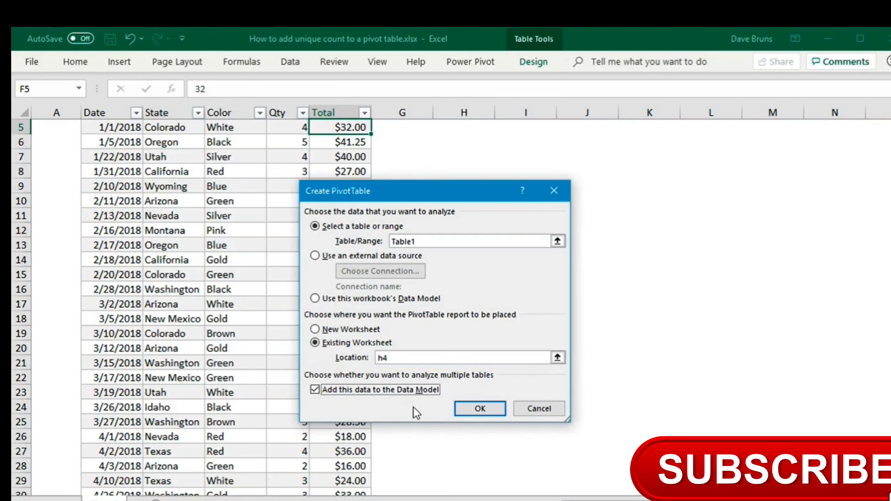
left_click(465, 411)
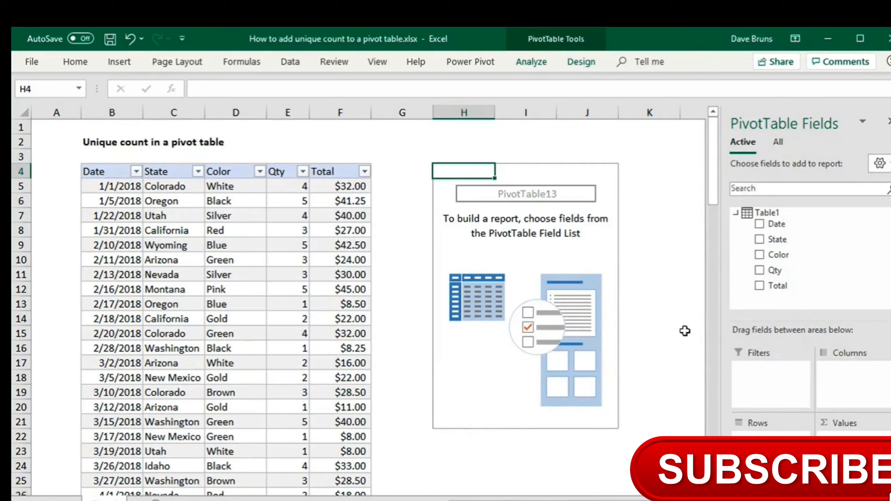
Step: Add State to Rows and Values for a Count of State totalling 100, and select that column
left_click_drag(777, 240, 773, 433)
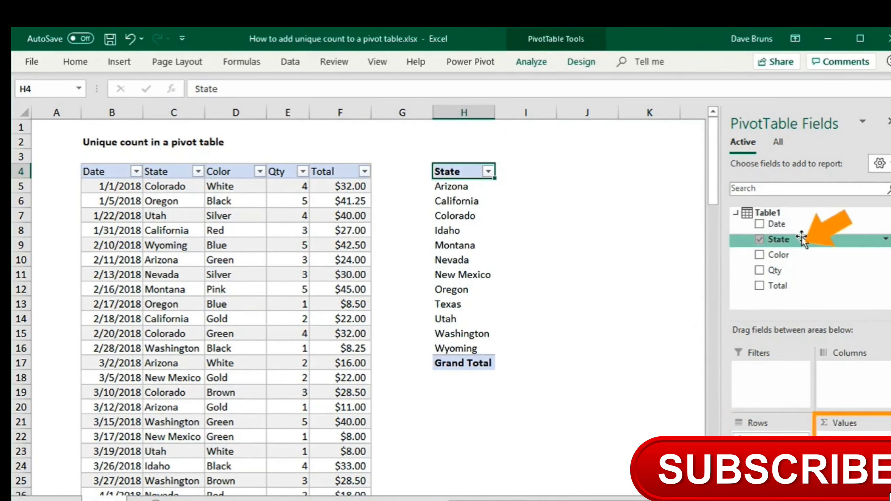
left_click_drag(802, 240, 845, 431)
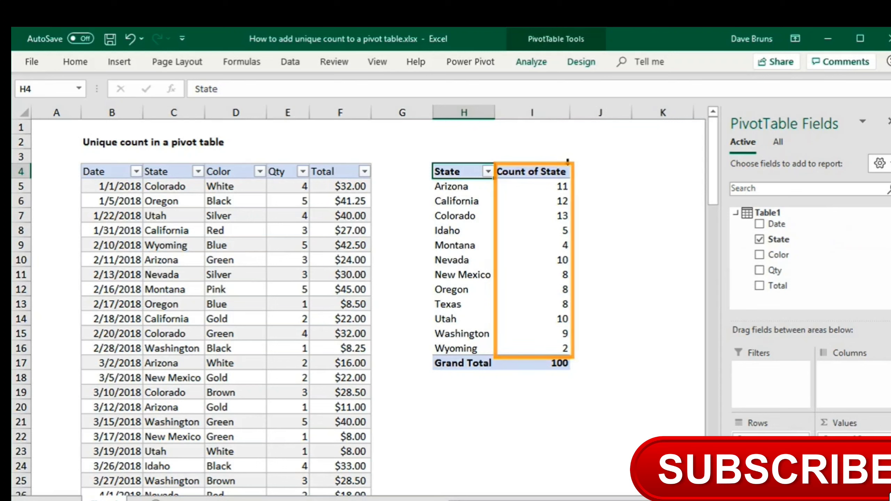
left_click(558, 173)
Step: Change the State value field's summary from Count to Distinct Count
double_click(557, 172)
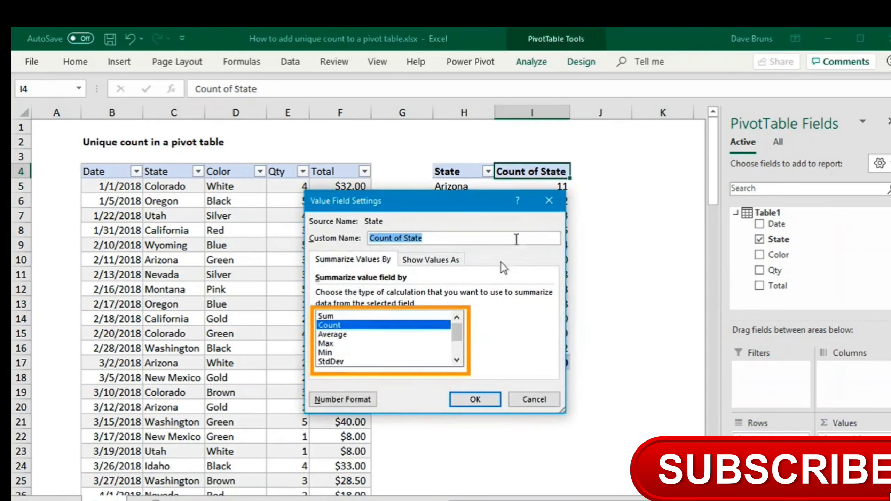
scroll(457, 359, "down", 4)
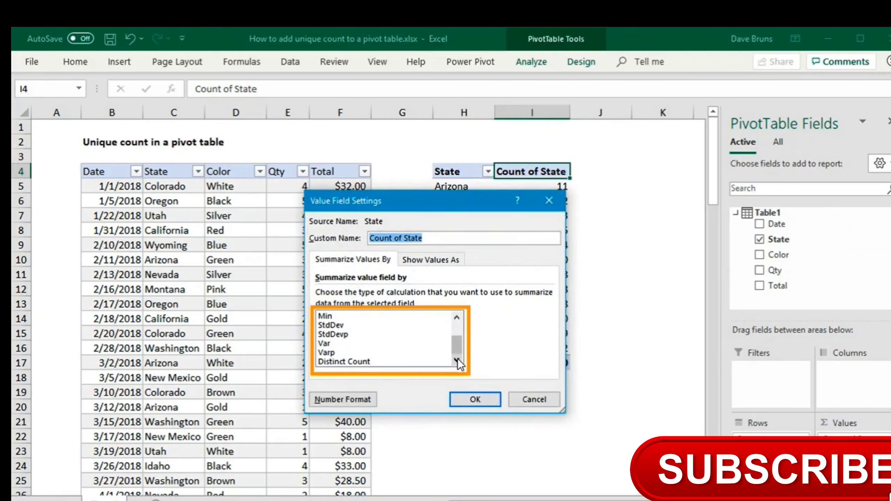
left_click(437, 361)
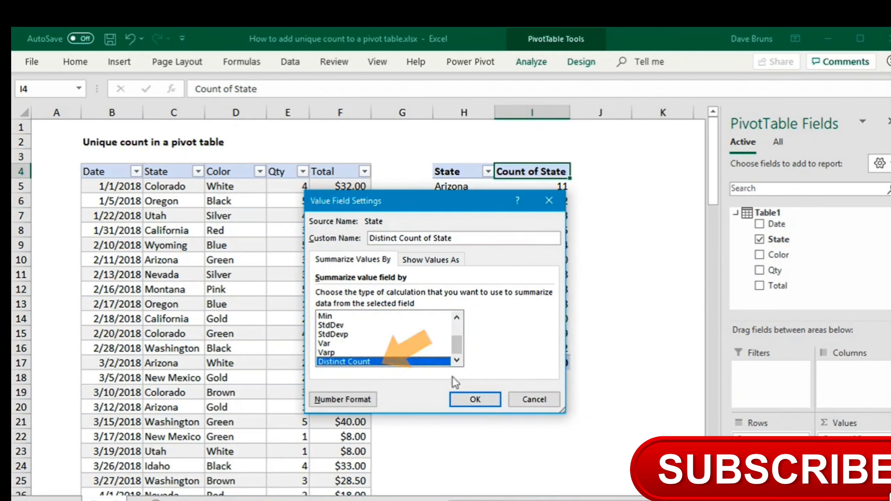
left_click(470, 401)
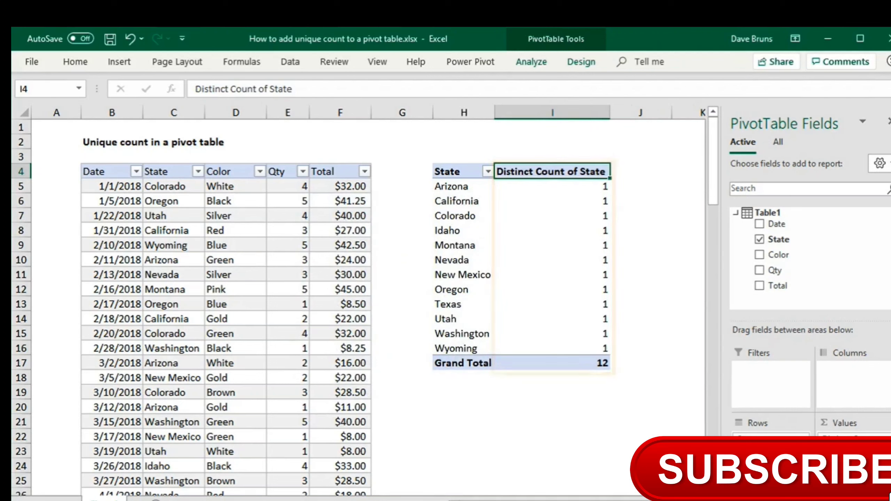
Step: Drag State, Color and the Distinct Count of State value out of the pivot areas
left_click_drag(758, 437, 749, 293)
left_click_drag(779, 255, 772, 426)
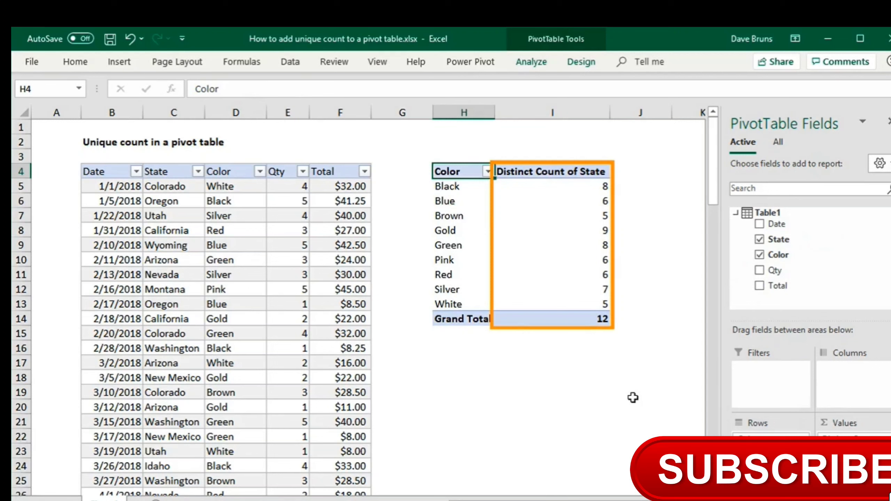
left_click_drag(772, 435, 677, 429)
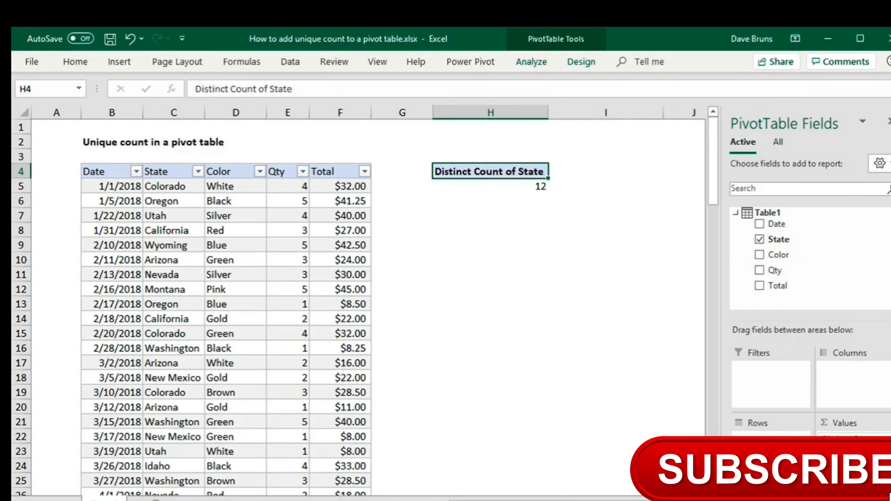
left_click_drag(846, 435, 660, 423)
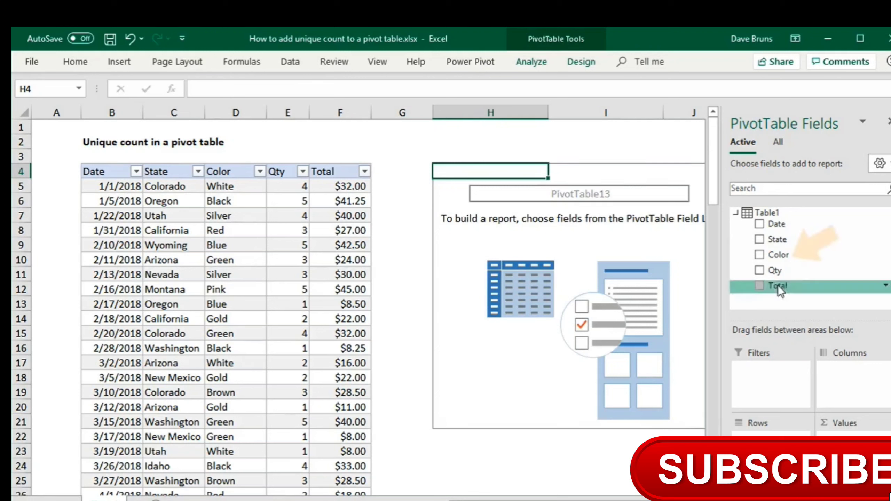
Step: Add Color to Rows and Values, listing 9 colors with Count of Color totalling 100
left_click_drag(781, 252, 769, 433)
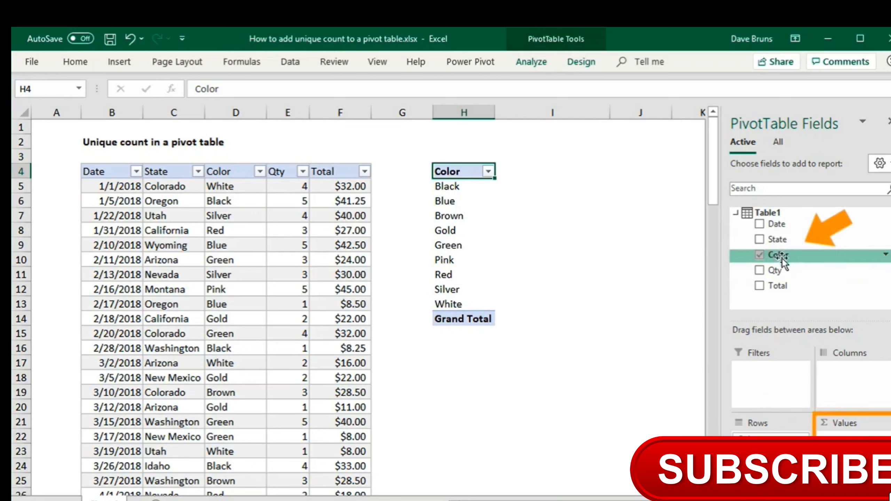
left_click_drag(842, 439, 850, 443)
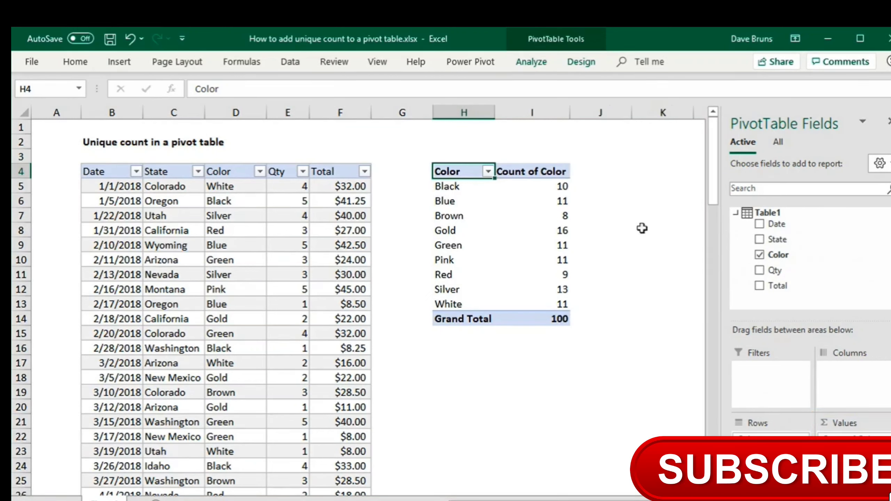
Step: Summarize Color by Distinct Count (grand total 9) and rename the I4 header 'Colors'
double_click(559, 171)
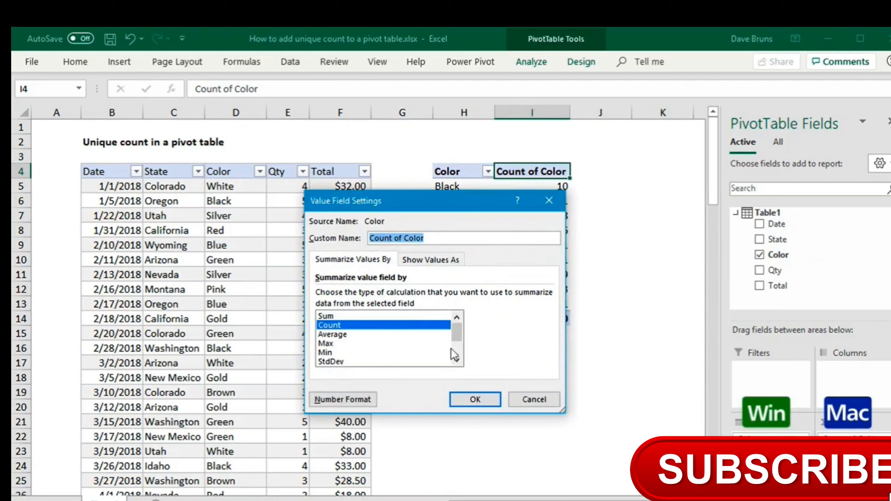
scroll(457, 362, "down", 4)
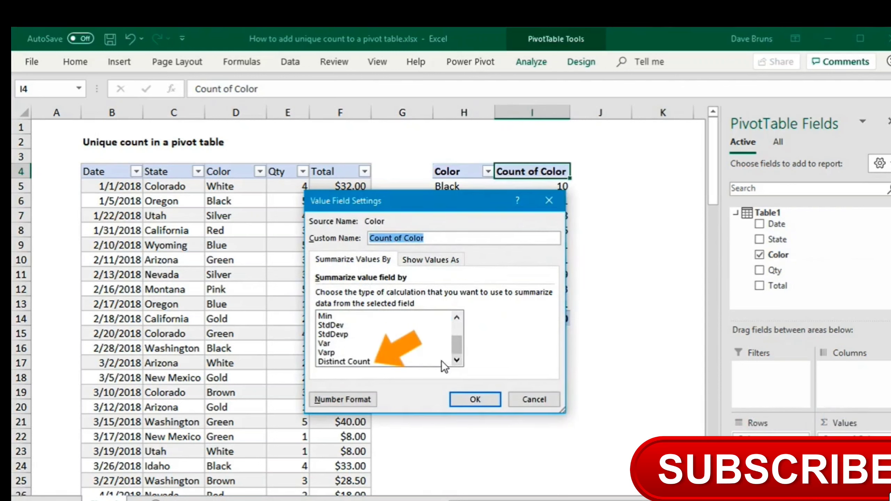
left_click(442, 361)
left_click(475, 400)
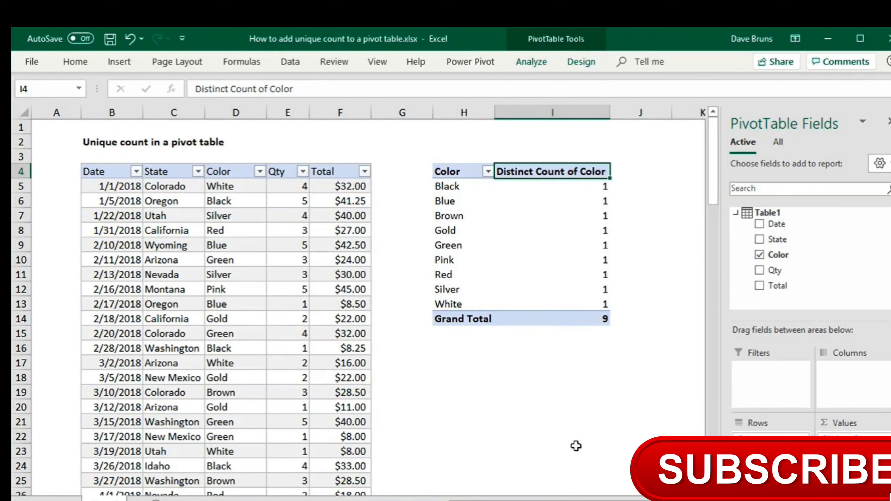
type("Colors")
key("Return")
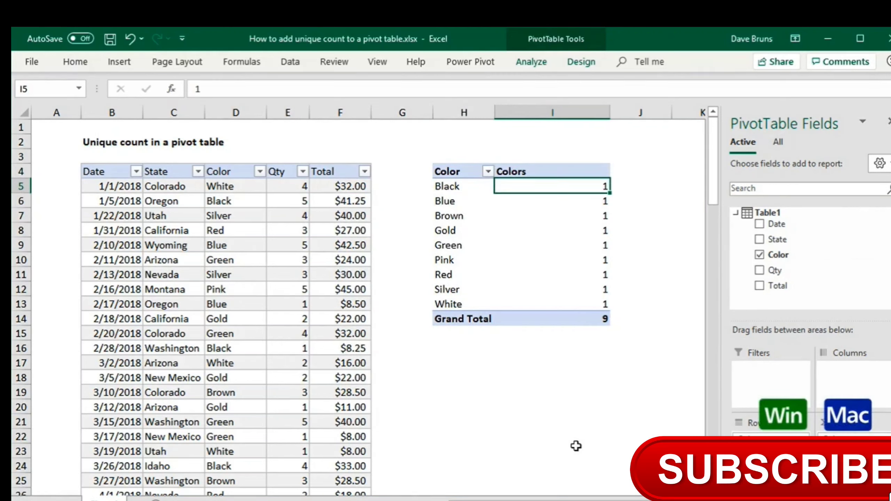
Step: Replace Color with State in Rows and add Total to Values as Sum of Total
left_click_drag(763, 435, 649, 413)
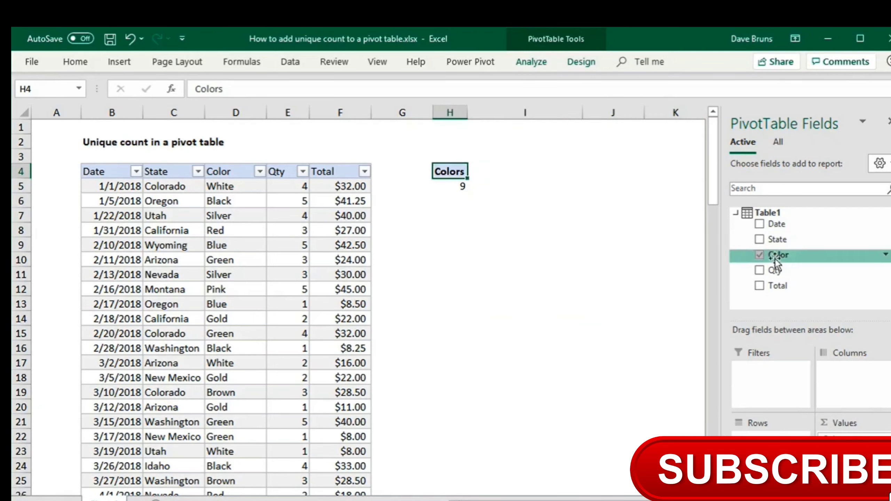
left_click_drag(783, 242, 768, 434)
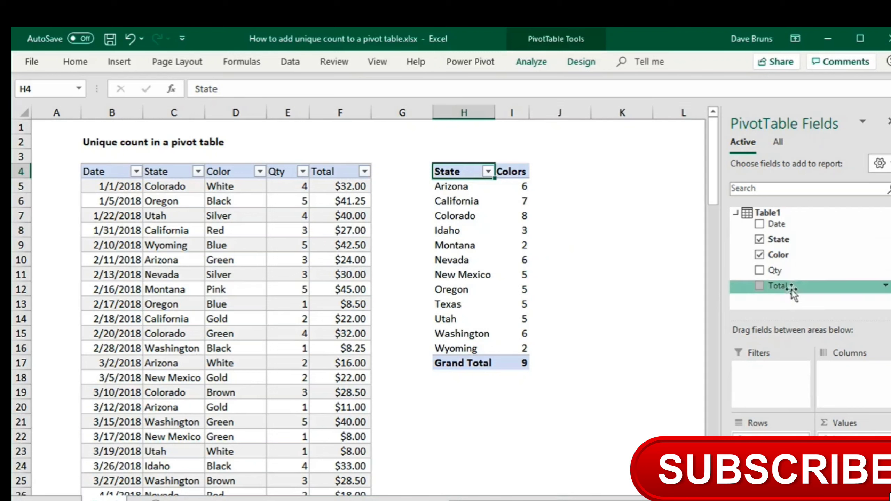
left_click_drag(784, 285, 835, 445)
Step: Format Sum of Total as Currency, giving a $2,975.00 grand total
double_click(573, 173)
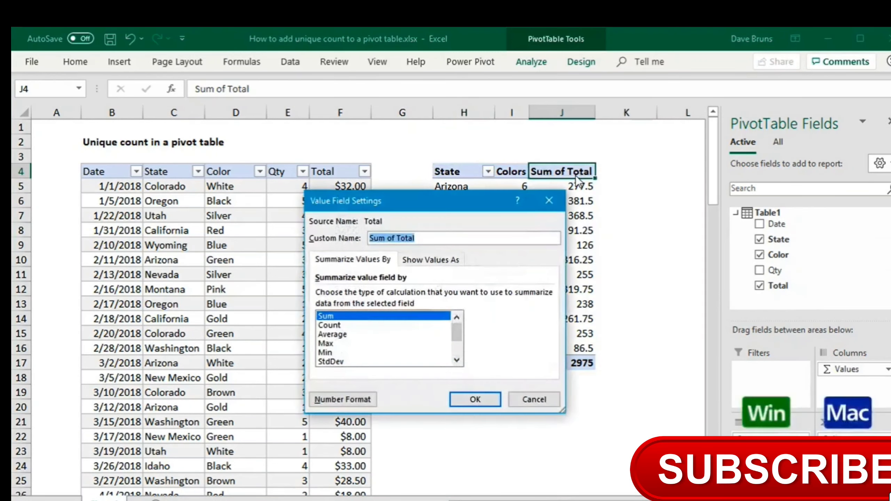
left_click(355, 396)
left_click(308, 226)
left_click(514, 449)
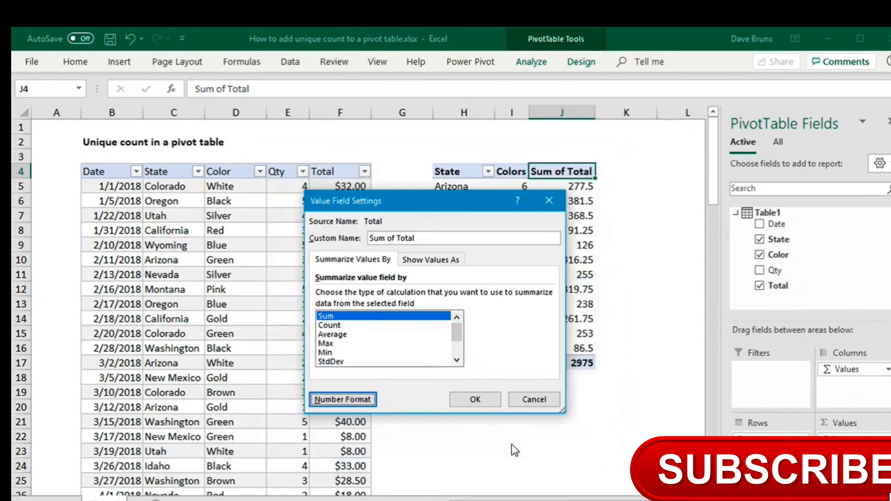
left_click(483, 401)
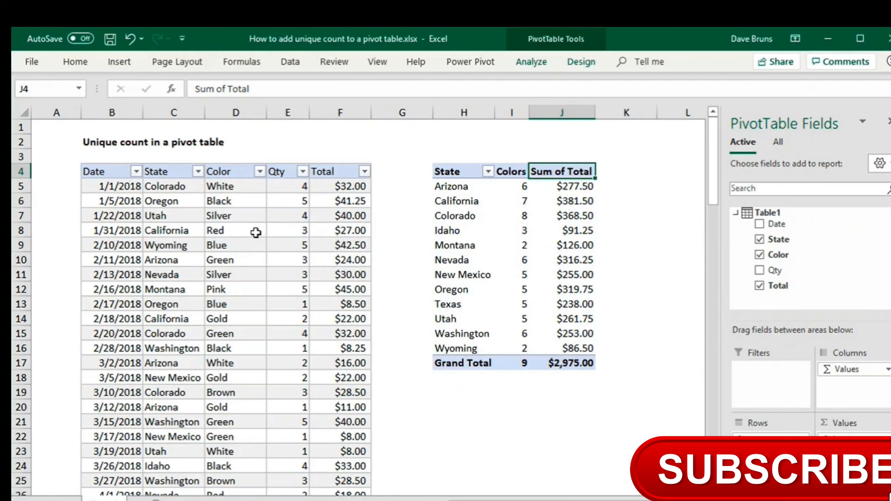
Step: Change the color in D8 from Red to Orange and refresh the pivot table
left_click(256, 233)
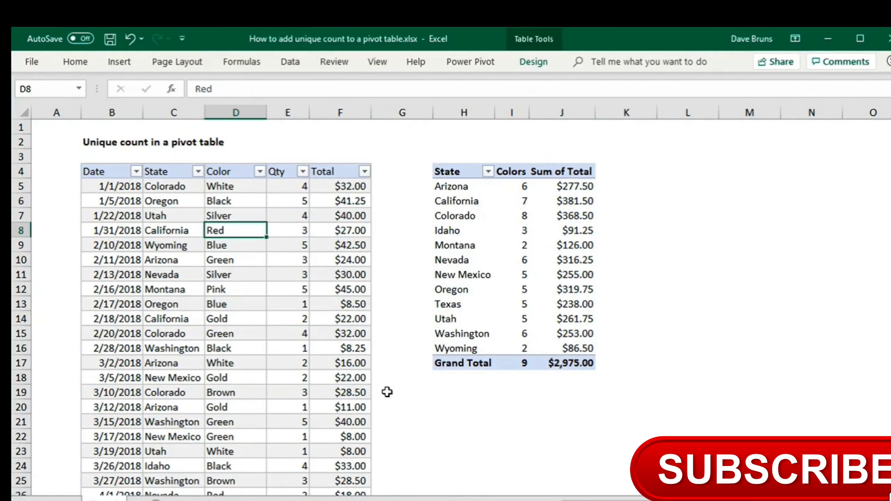
type("Orange")
key("Return")
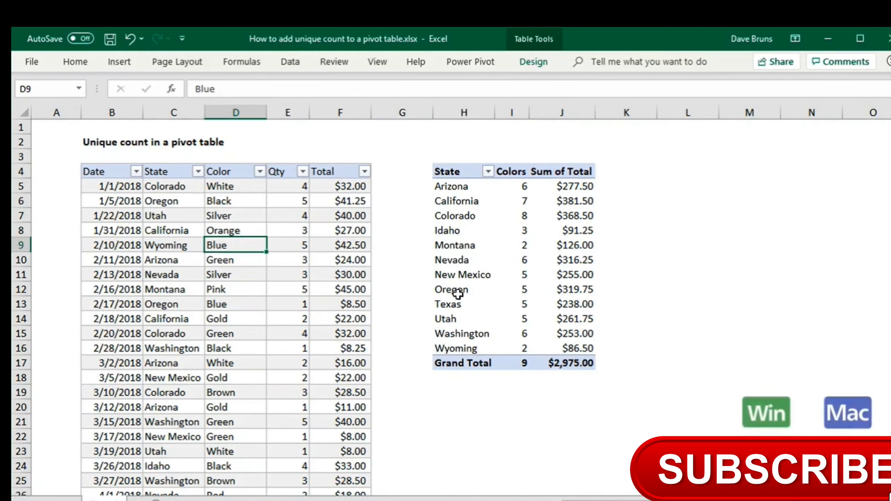
right_click(458, 296)
left_click(495, 335)
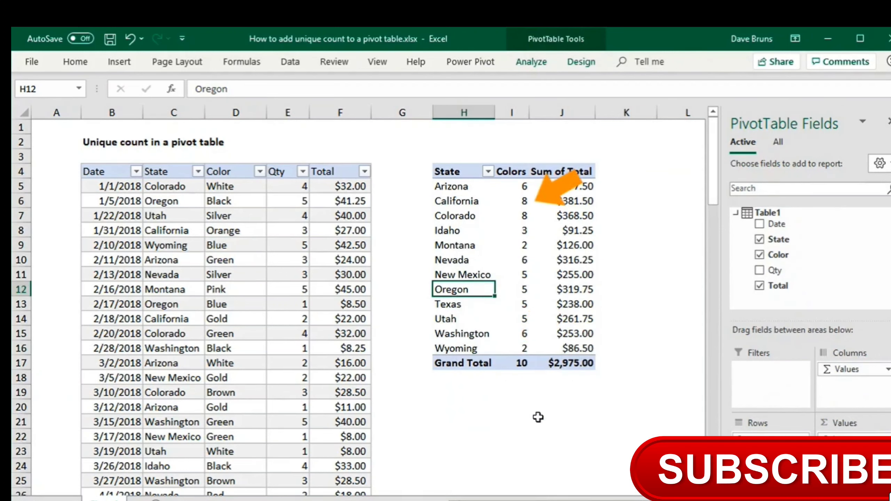
Step: Change the state in C8 from California to Iowa
left_click(180, 229)
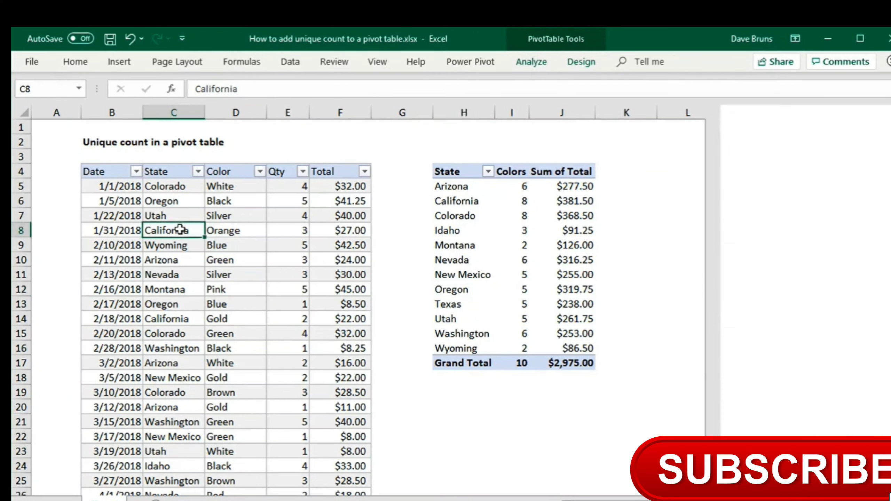
type("Iowa")
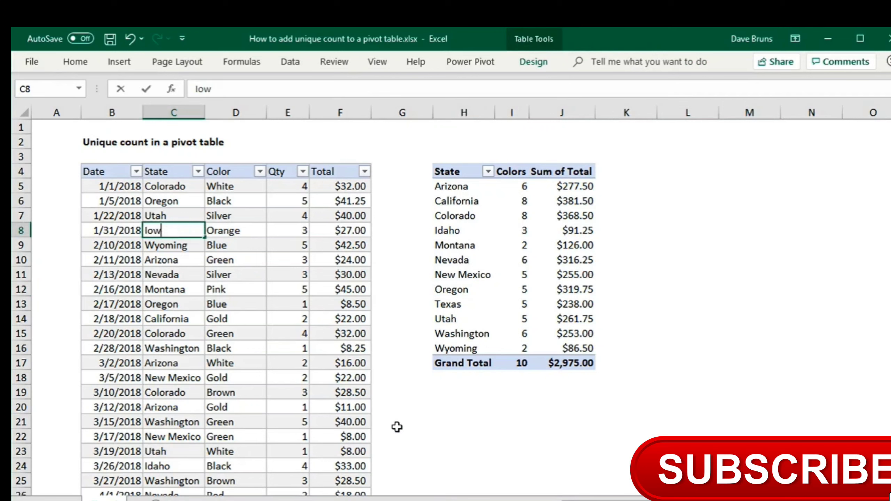
key("Return")
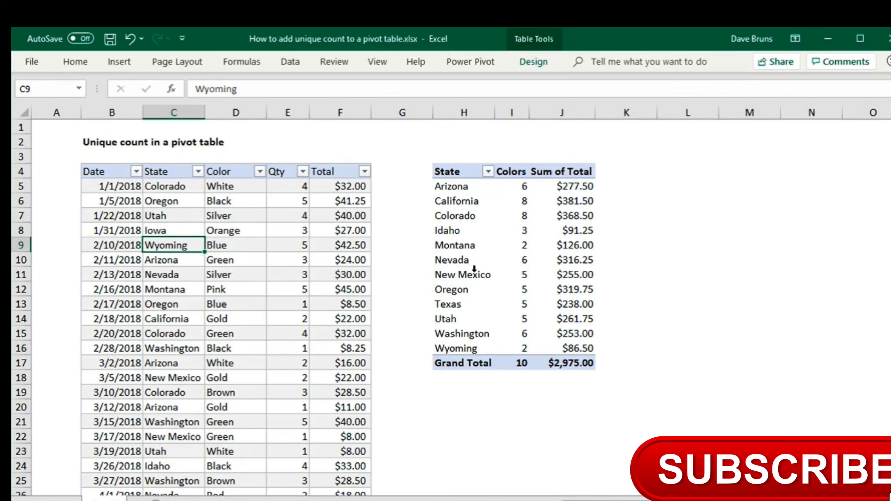